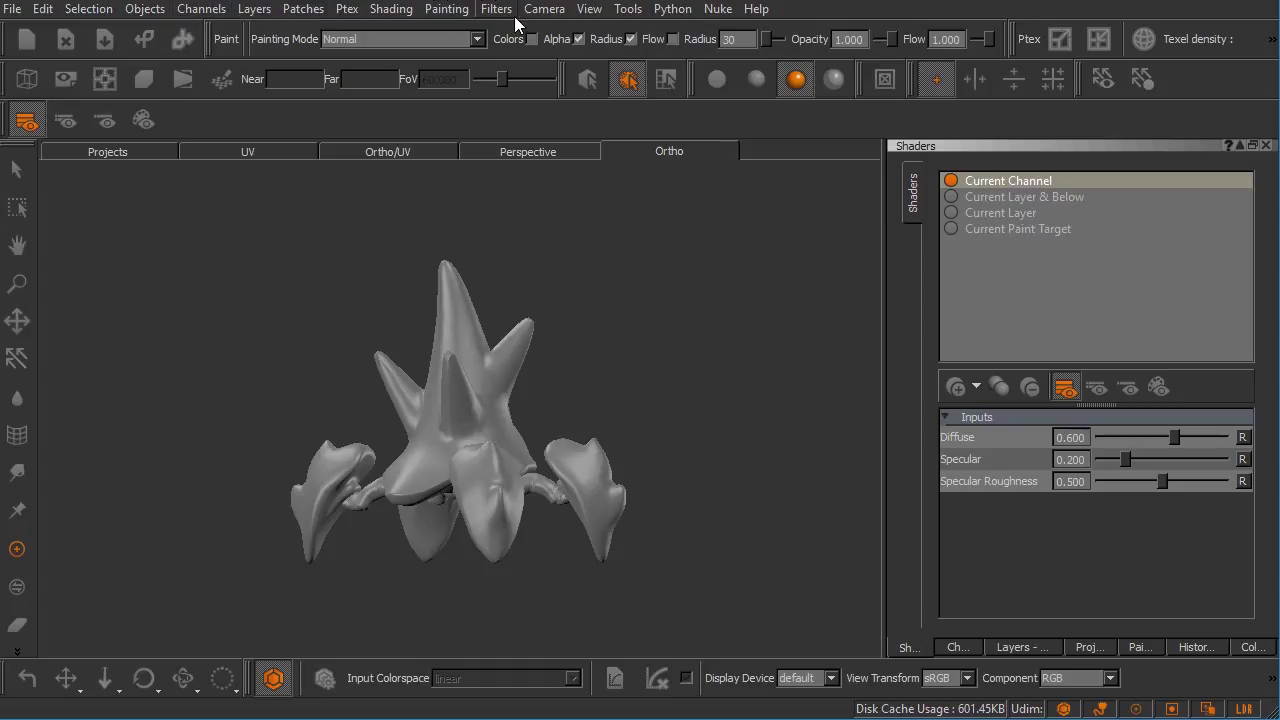
# Browse the painting and shading menus without choosing, then reveal the overflowing Ptex controls.
pyautogui.click(433, 20)
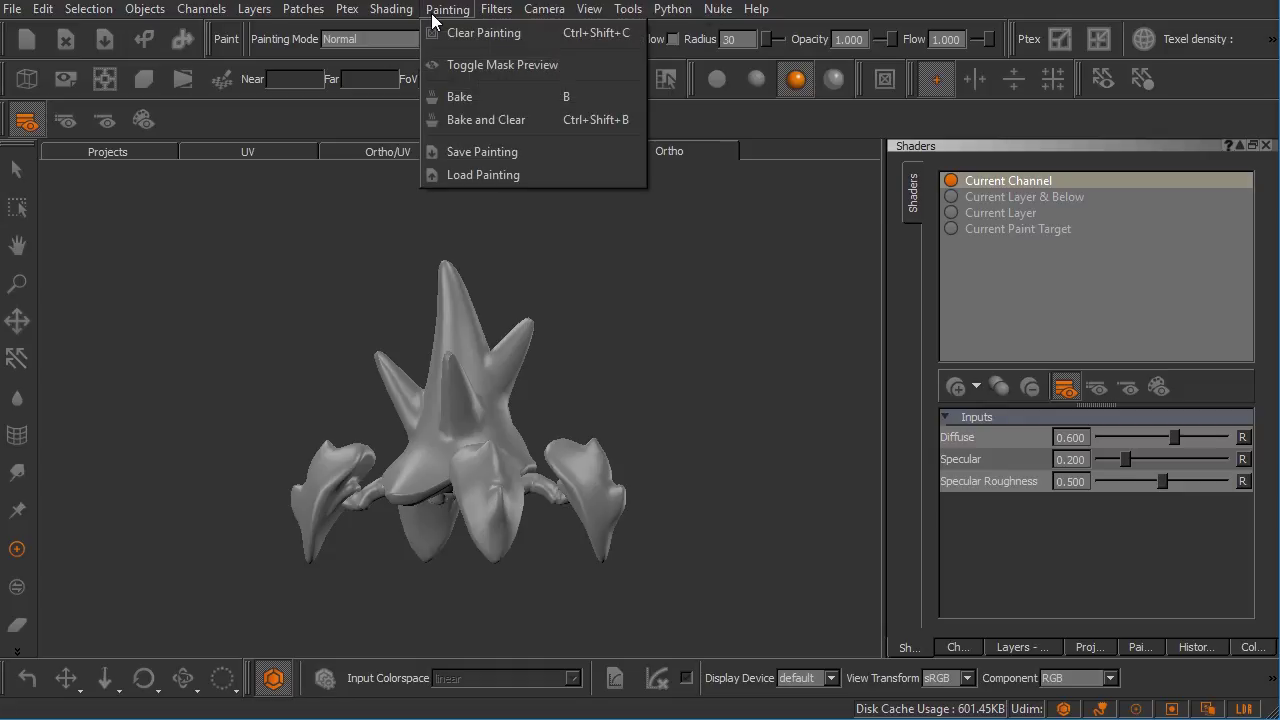
pyautogui.moveTo(403, 18)
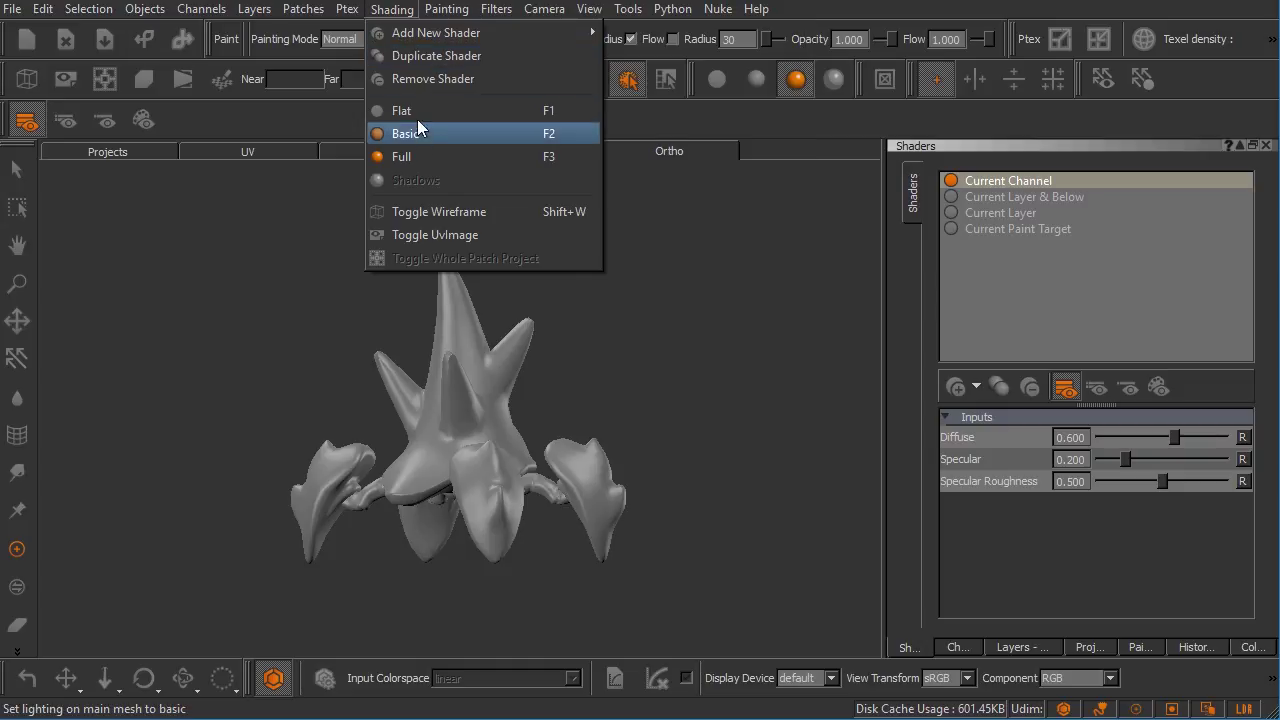
pyautogui.click(392, 8)
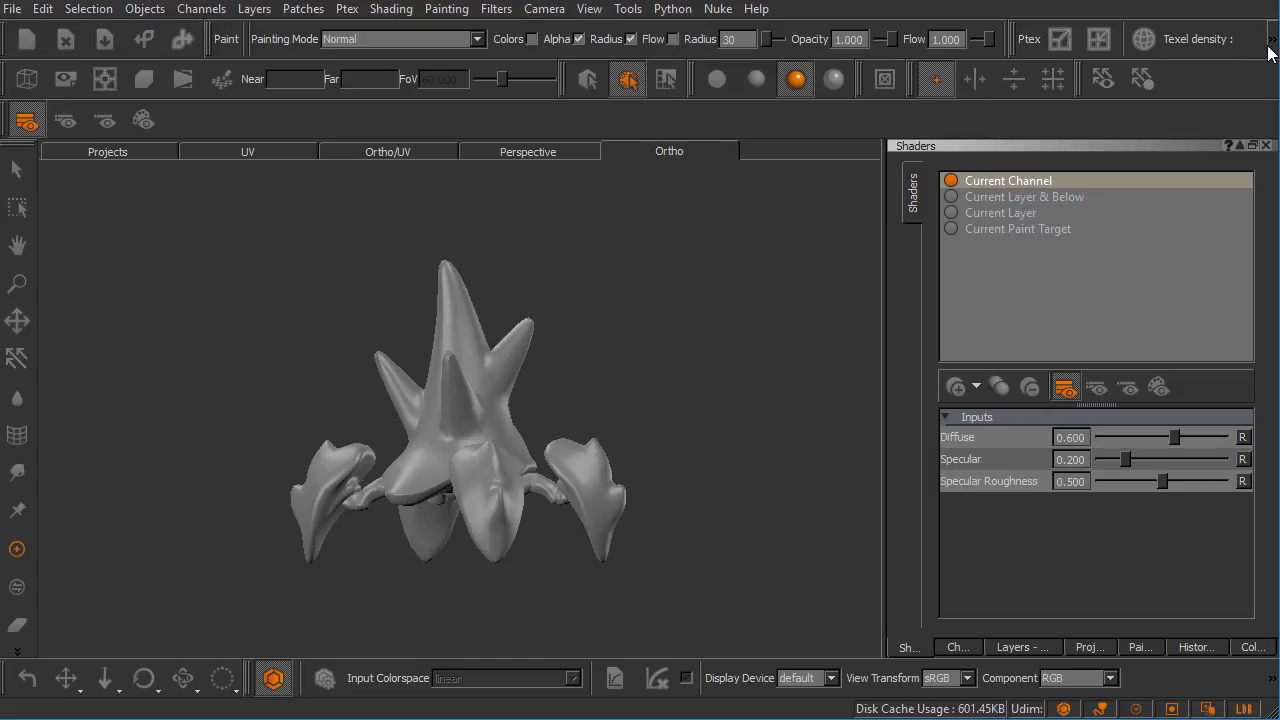
pyautogui.click(1268, 47)
# Drag the Ptex toolbar down a row, float it over the viewport, then dock it beneath the toolbars.
pyautogui.moveTo(1015, 50); pyautogui.dragTo(664, 121)
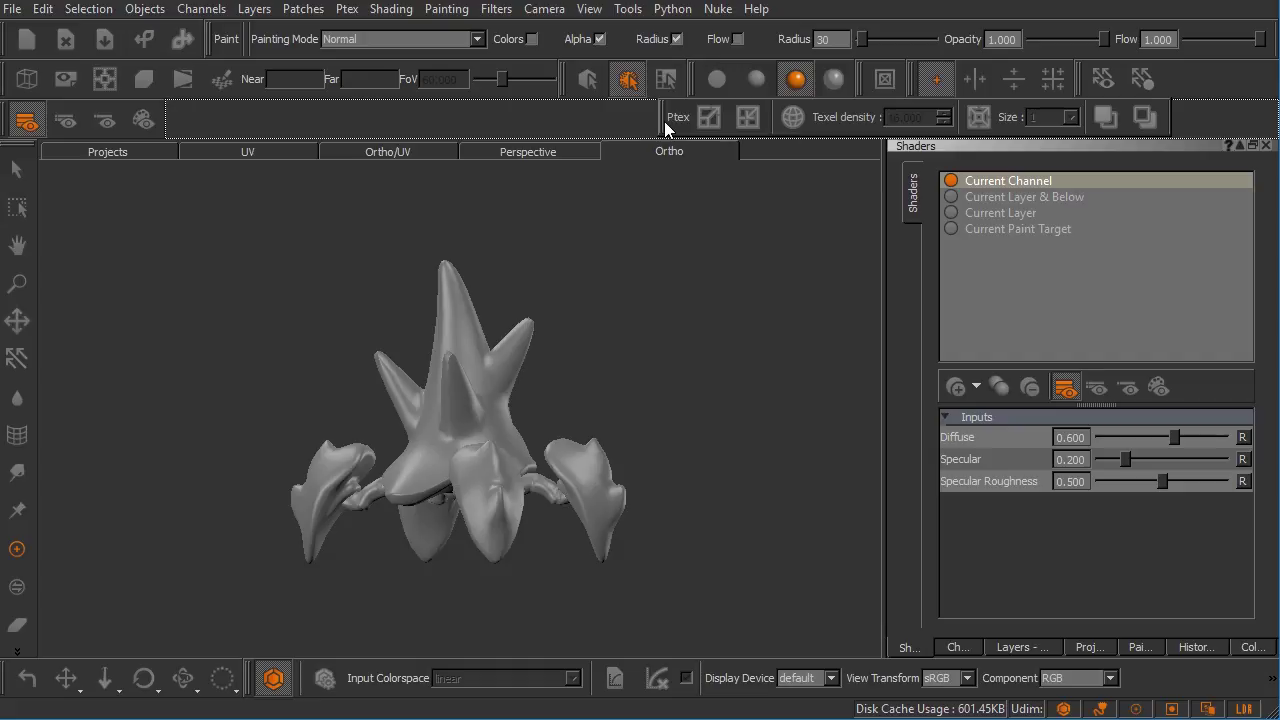
pyautogui.moveTo(664, 121); pyautogui.dragTo(289, 328)
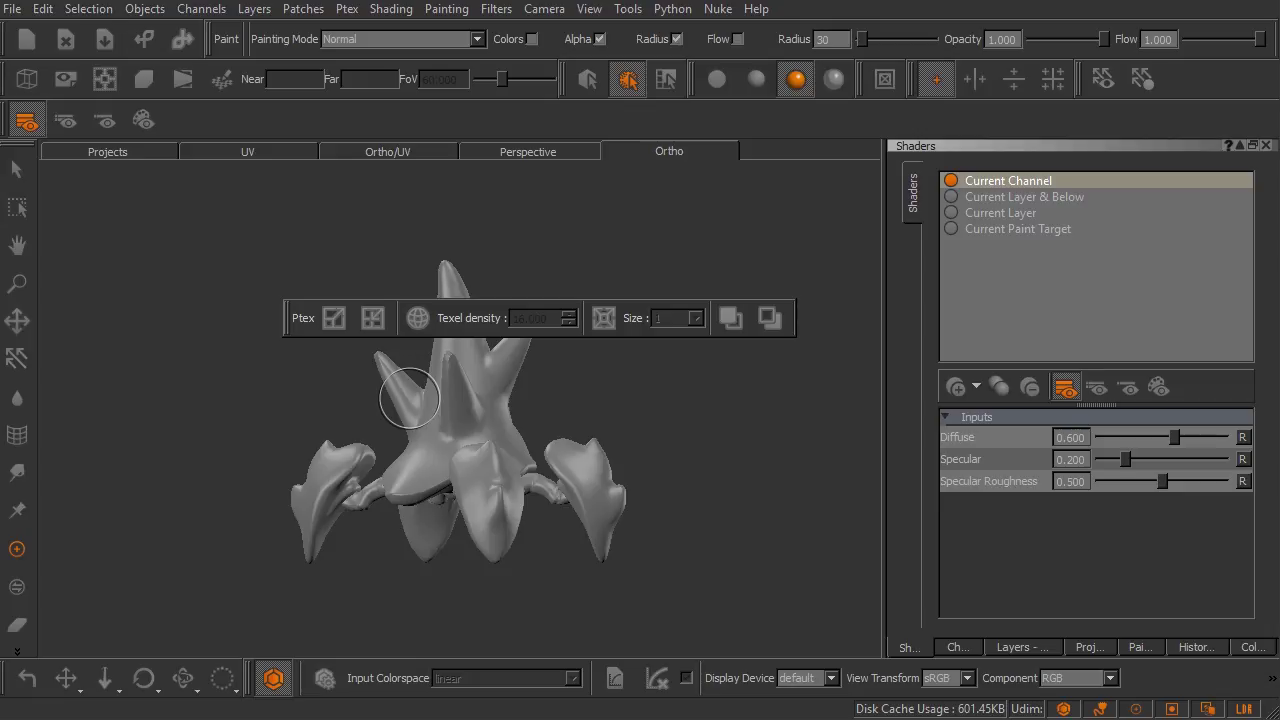
pyautogui.moveTo(290, 318); pyautogui.dragTo(199, 131)
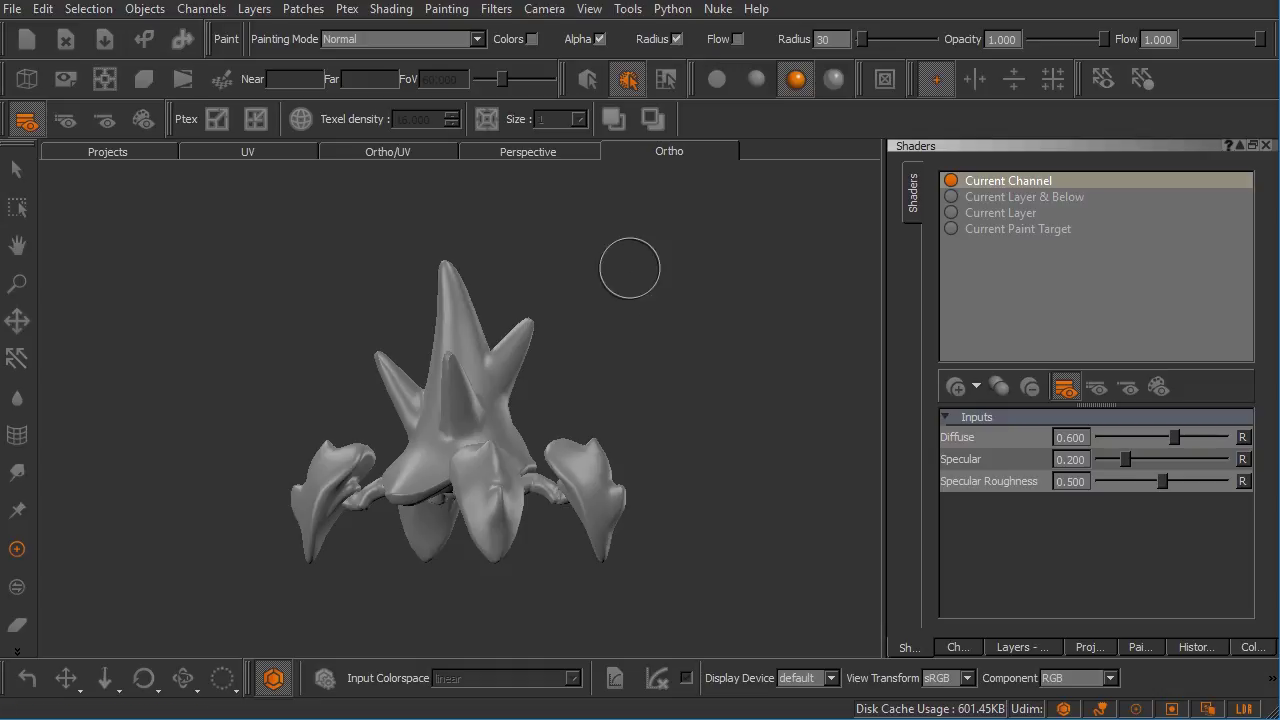
# Glance at the View menu, then drag the splitter left to widen the Shaders palette.
pyautogui.click(593, 10)
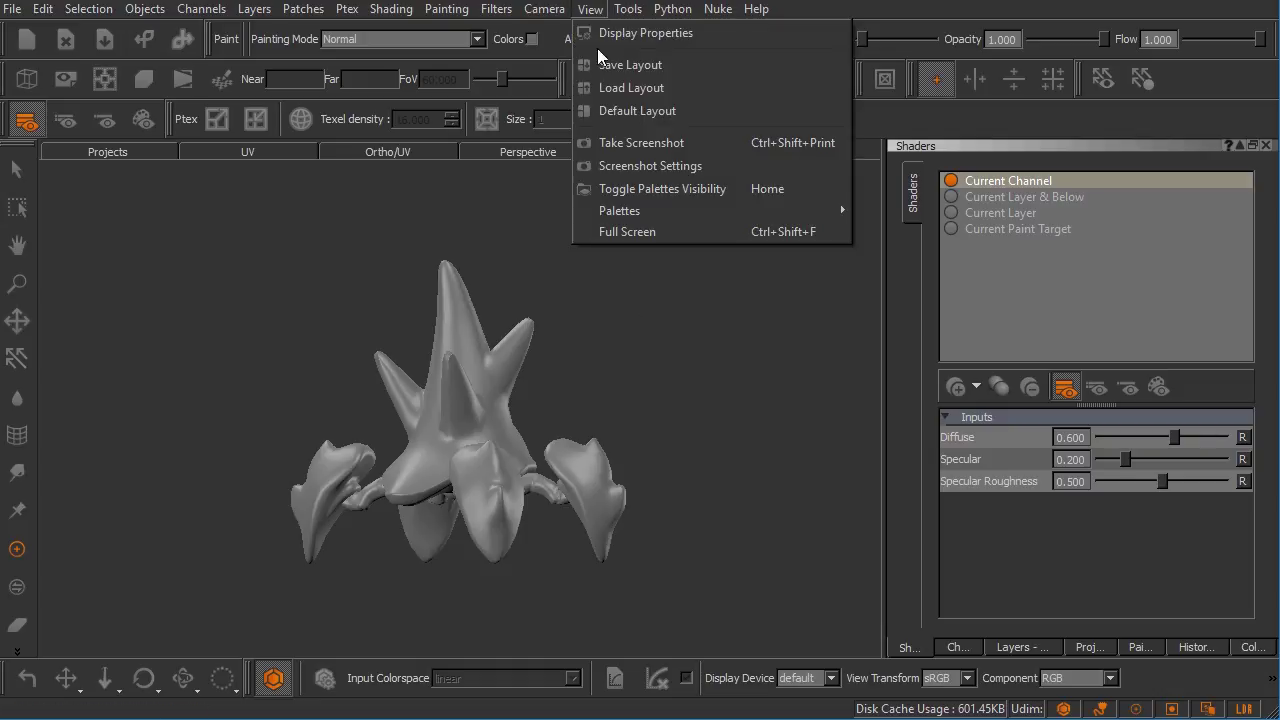
pyautogui.click(863, 116)
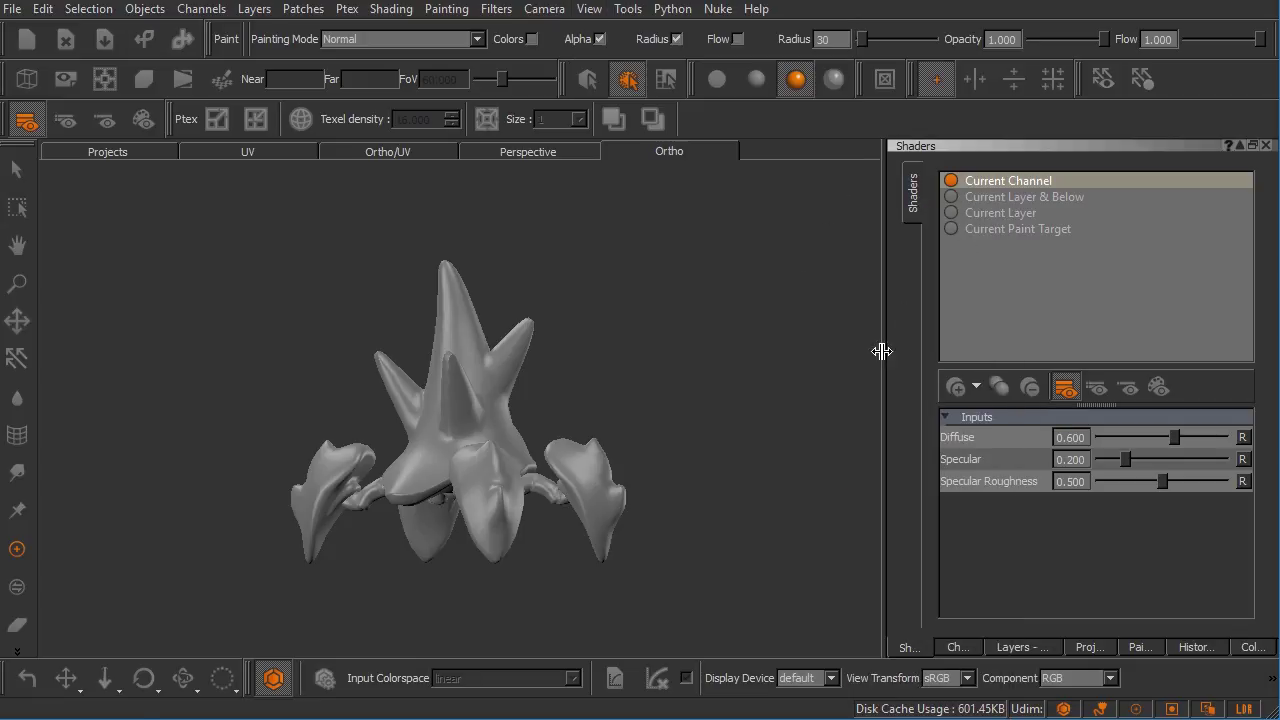
pyautogui.moveTo(885, 354); pyautogui.dragTo(779, 354)
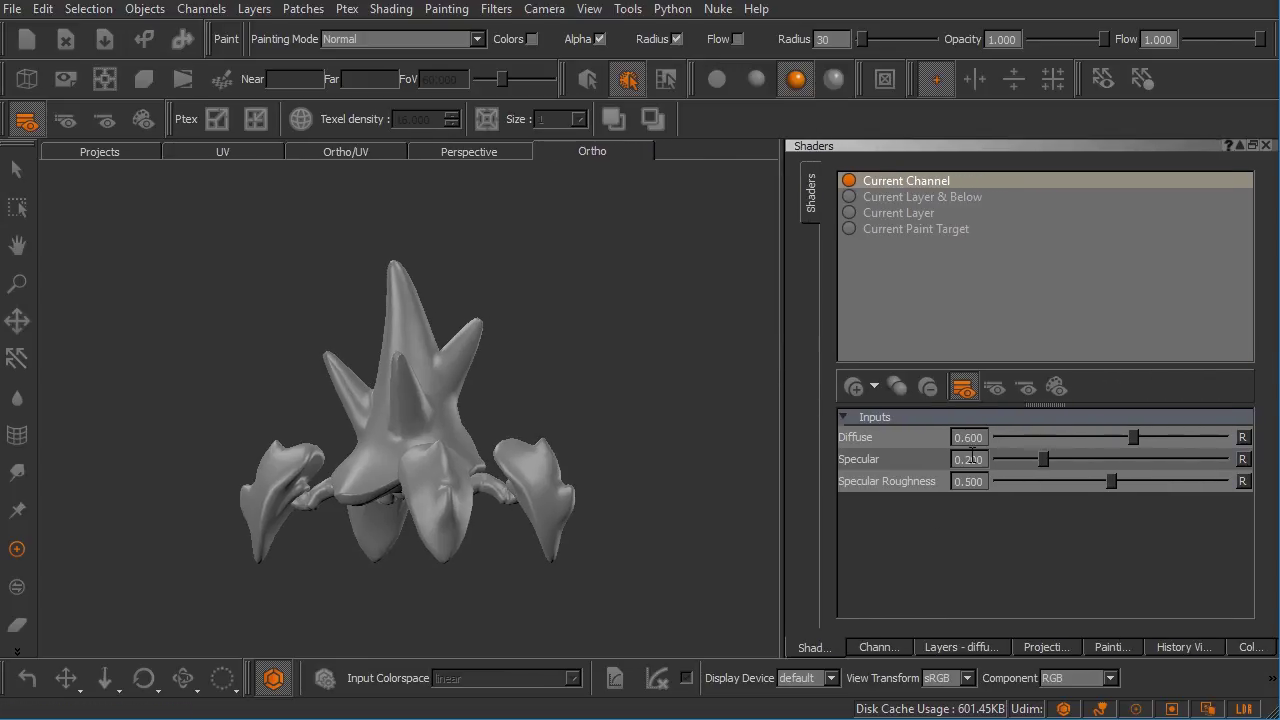
# Look through the View menu's Palettes options again and close it without changes.
pyautogui.click(594, 10)
pyautogui.moveTo(606, 216)
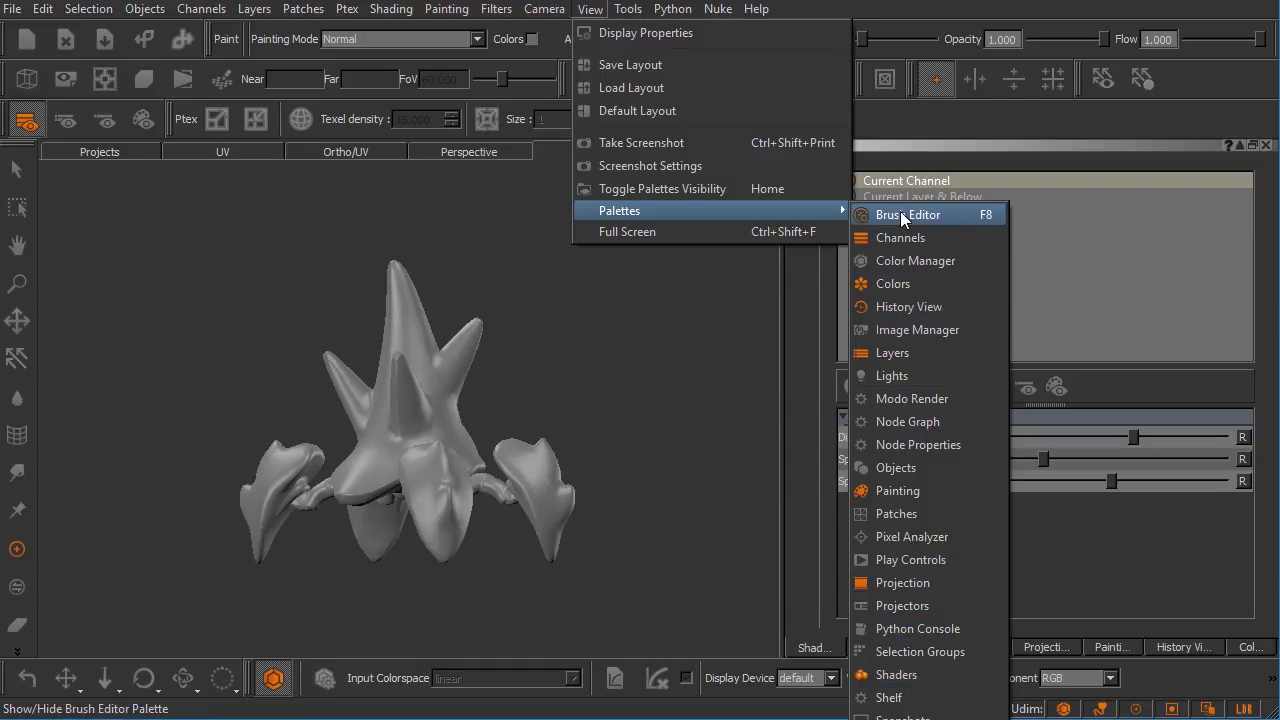
pyautogui.click(897, 112)
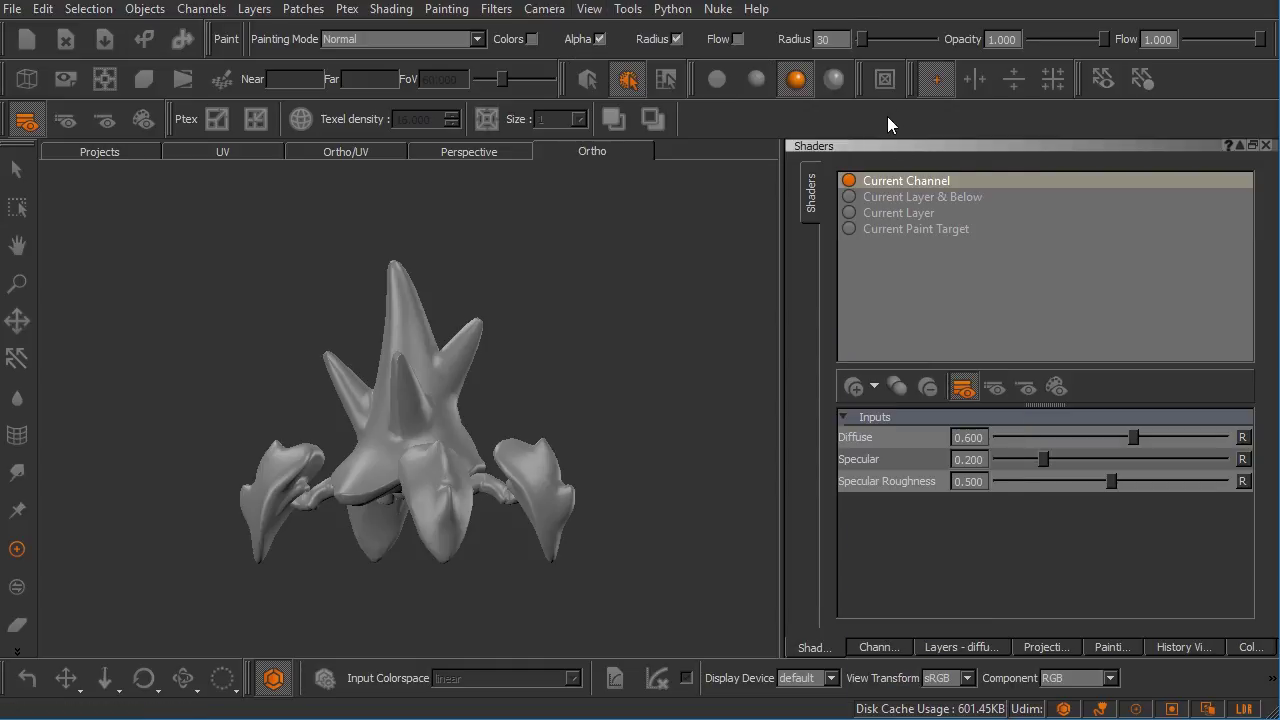
# Uncheck Ptex in the toolbar context menu so the Texel density and Size controls disappear.
pyautogui.rightClick(713, 62)
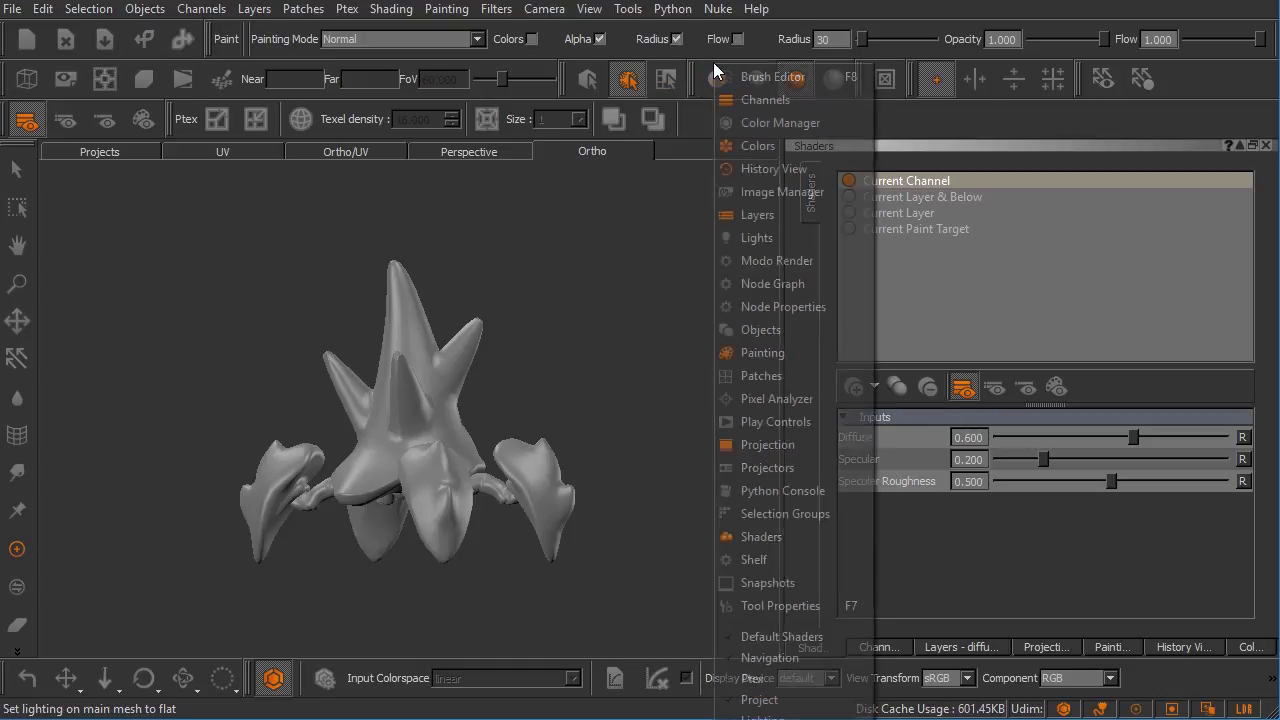
pyautogui.rightClick(626, 33)
pyautogui.rightClick(624, 33)
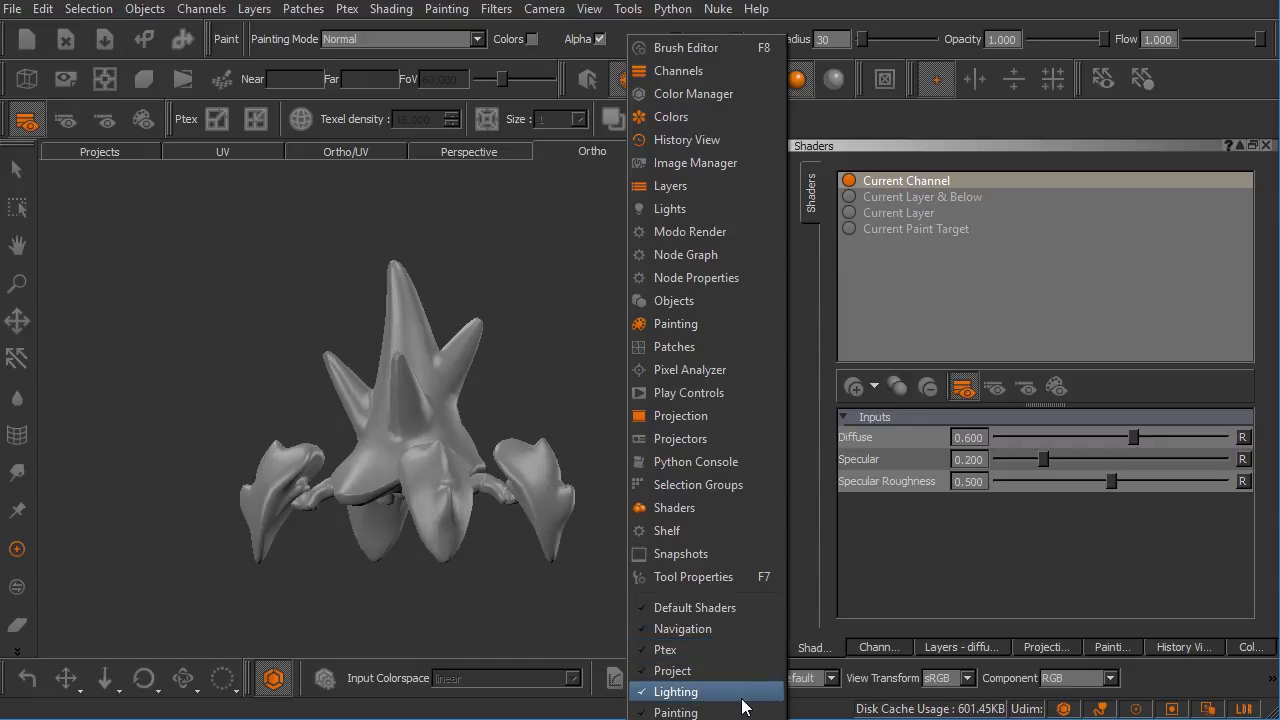
pyautogui.click(708, 653)
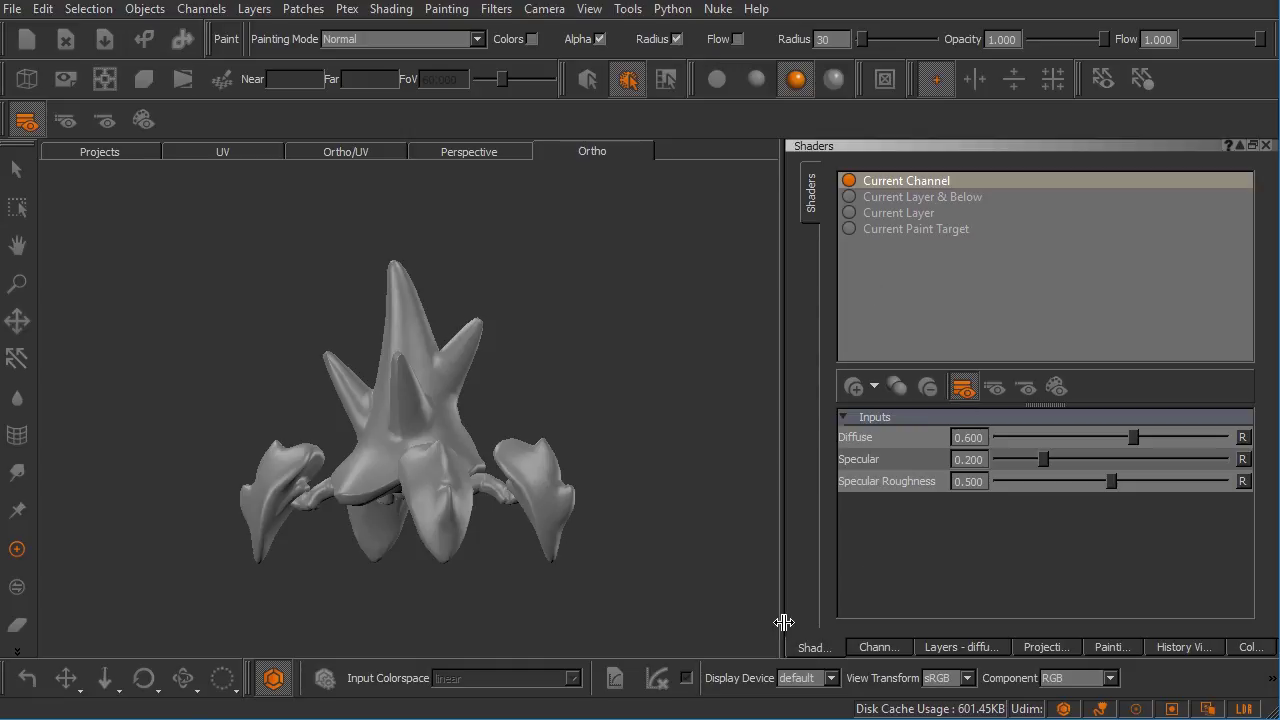
# Widen the Shaders palette slightly and flip between the Channels and diffuse layers palettes.
pyautogui.moveTo(781, 618); pyautogui.dragTo(755, 618)
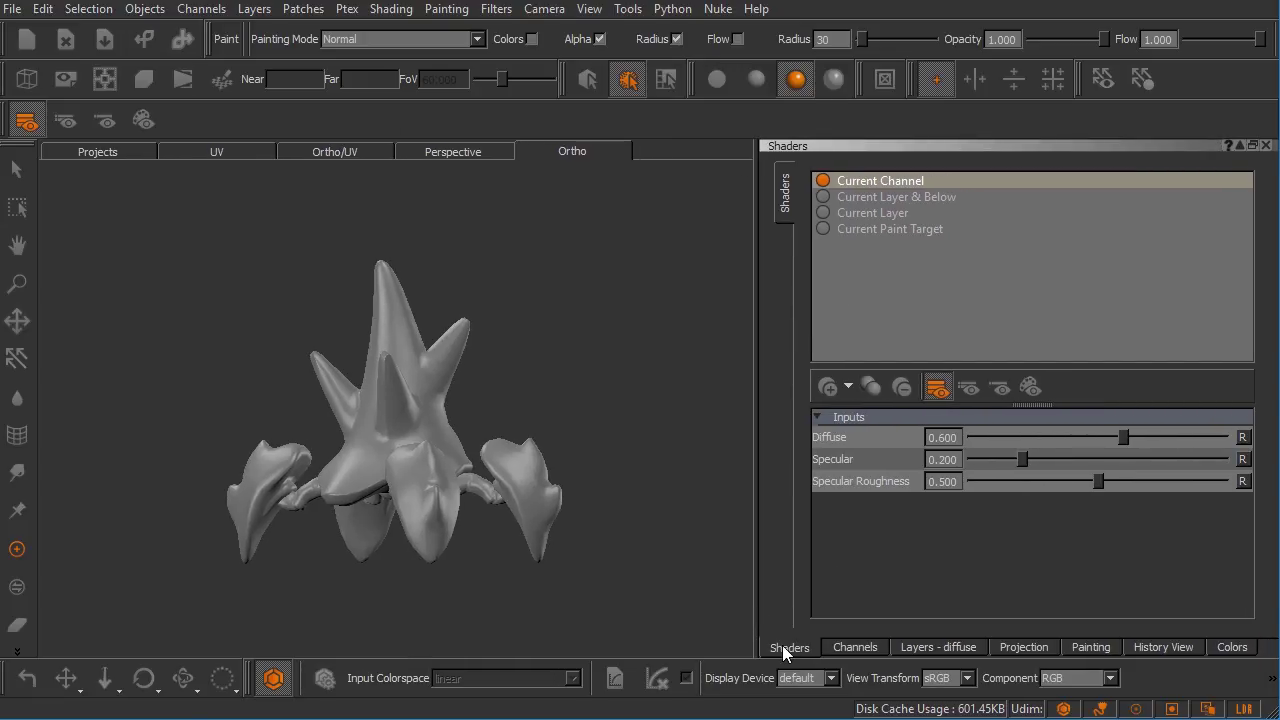
pyautogui.click(850, 647)
pyautogui.click(940, 646)
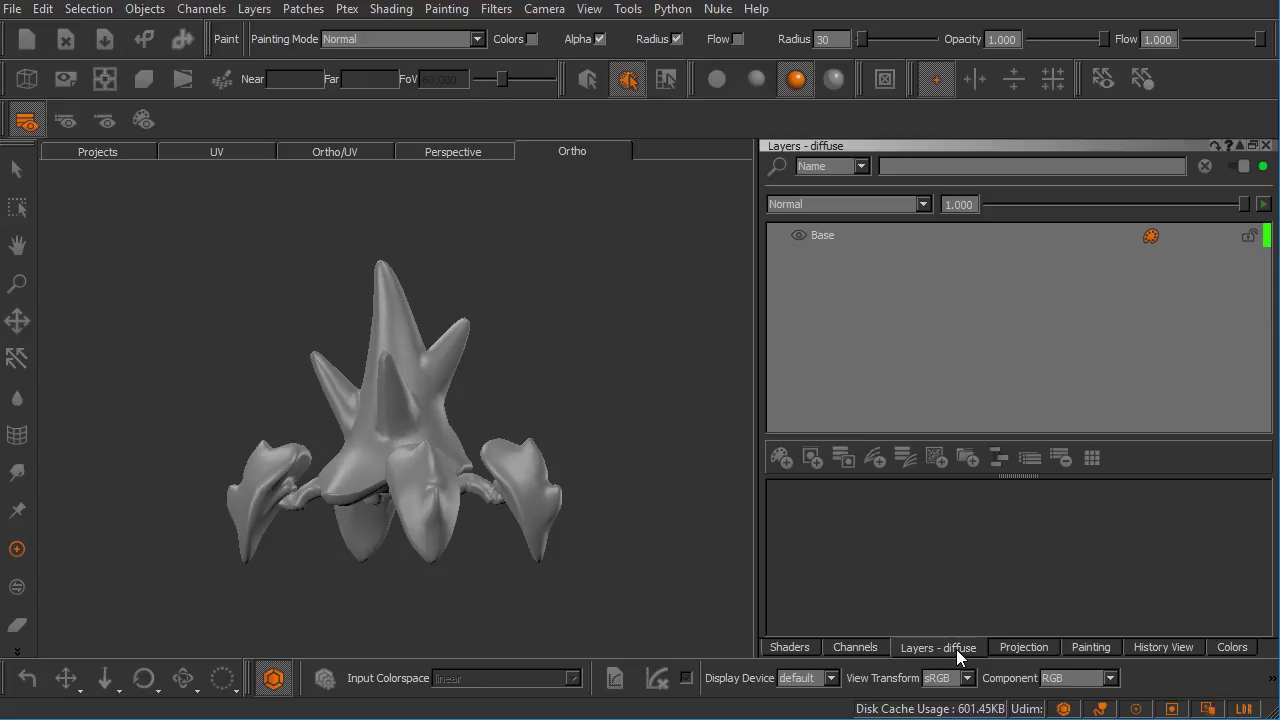
pyautogui.click(860, 647)
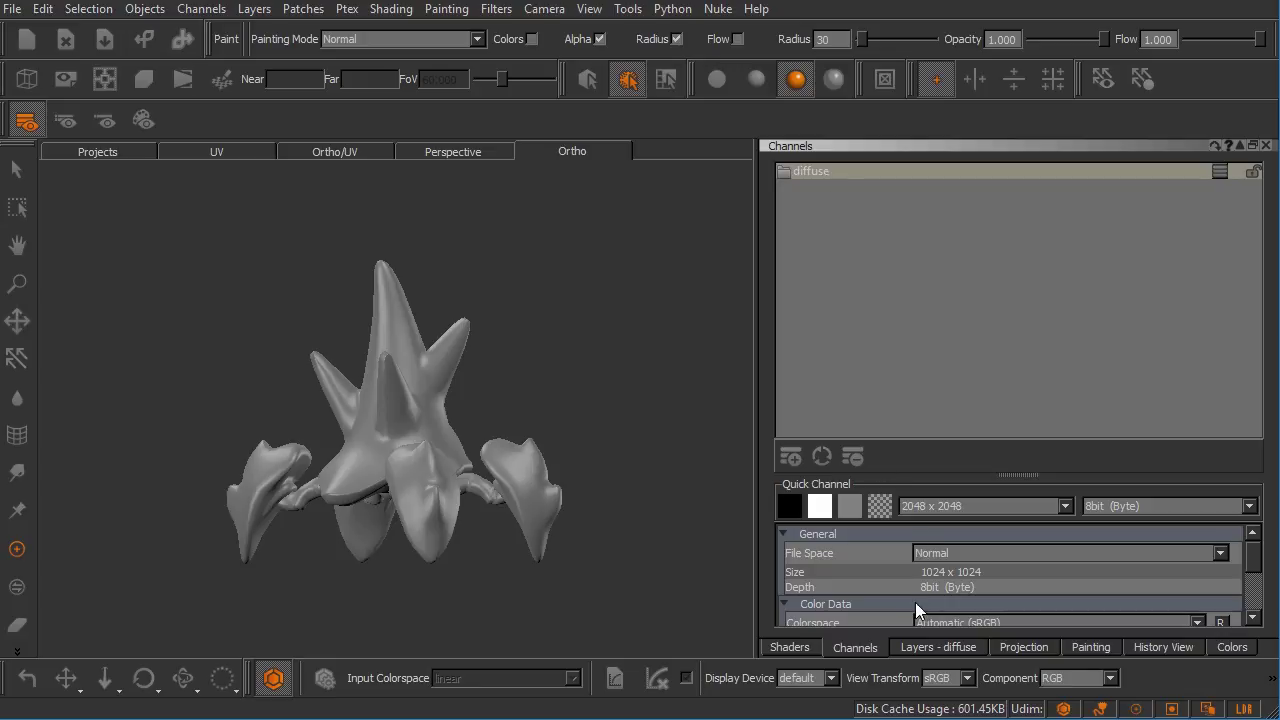
pyautogui.click(925, 647)
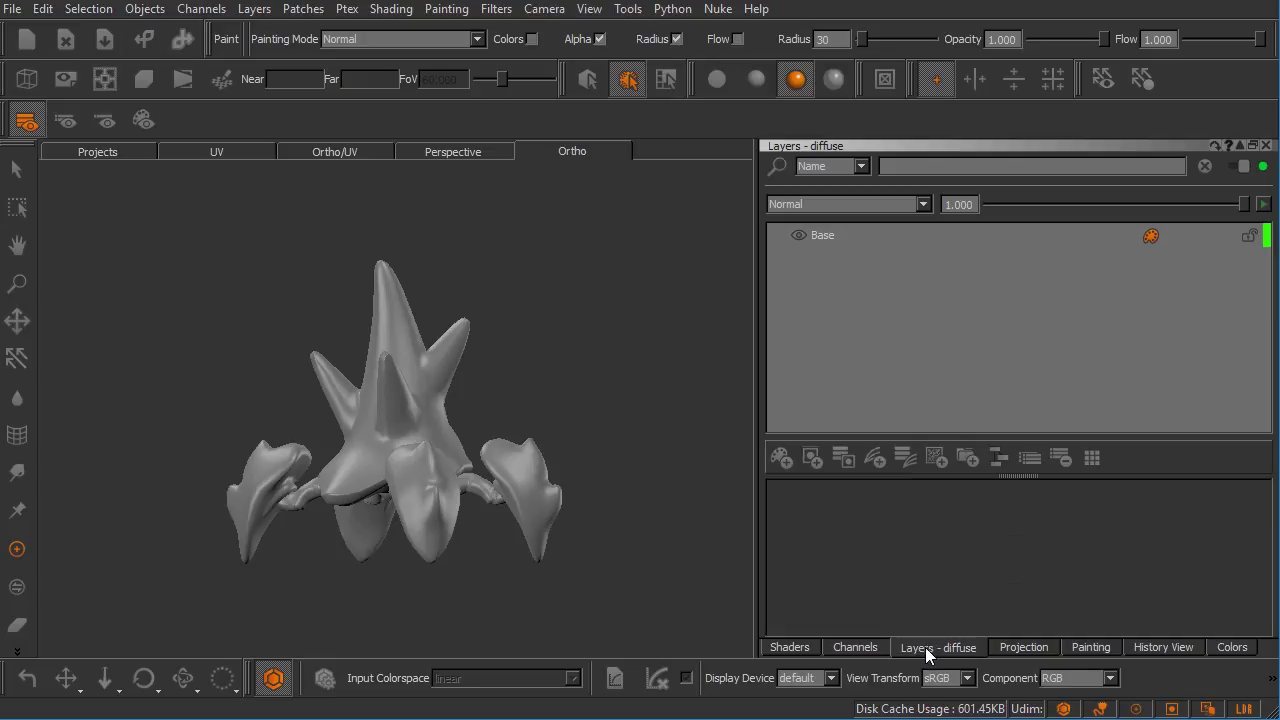
# Step through the Projection, Painting and History View palettes, ending on Colors.
pyautogui.click(1021, 650)
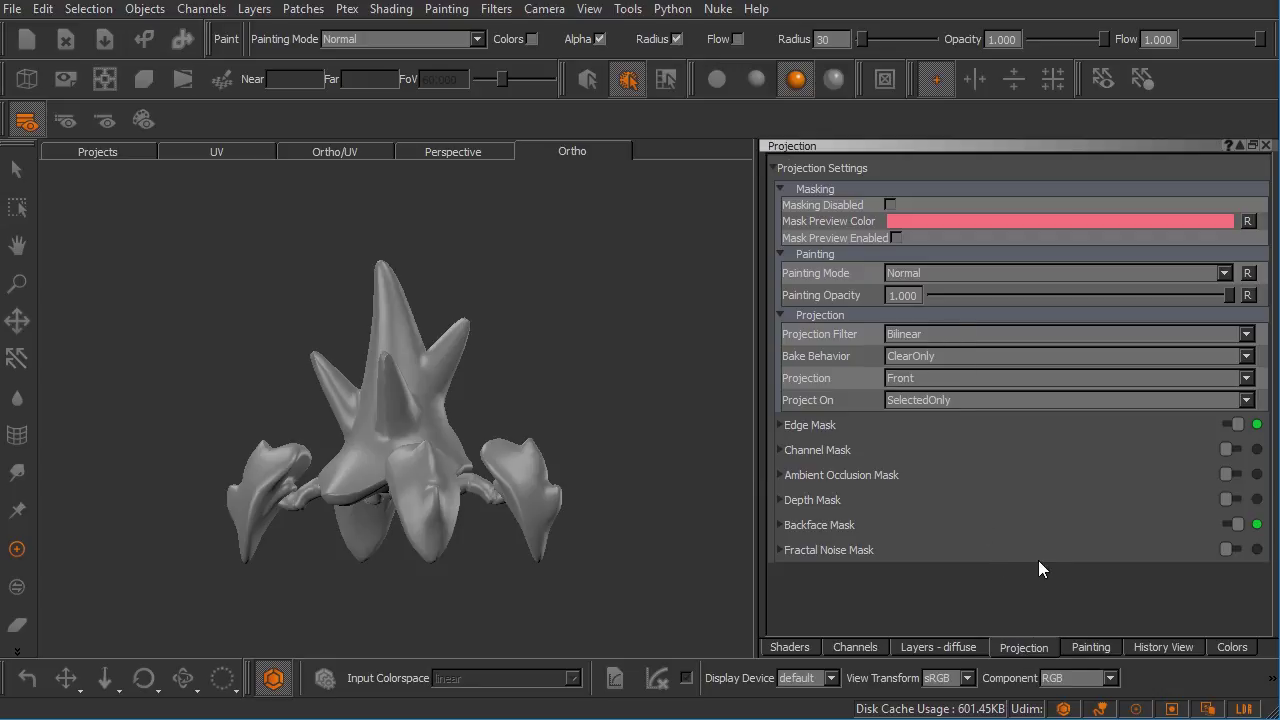
pyautogui.click(1080, 652)
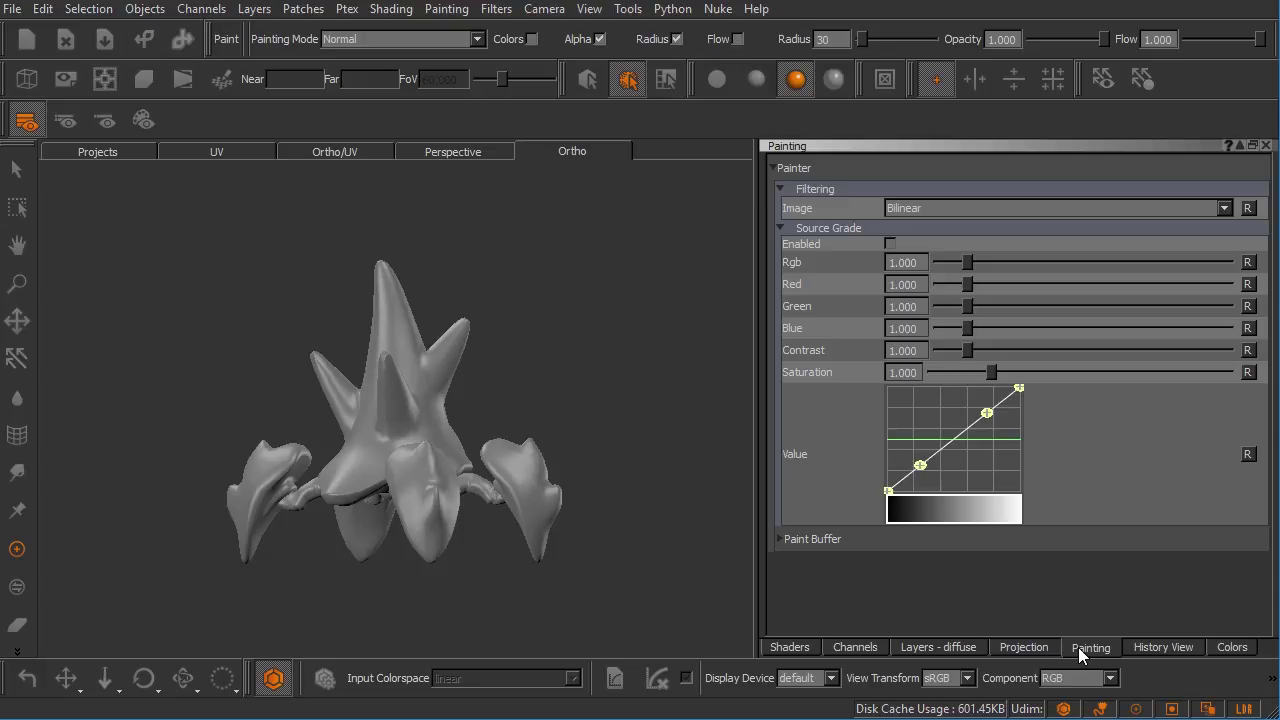
pyautogui.click(1136, 647)
pyautogui.click(1247, 648)
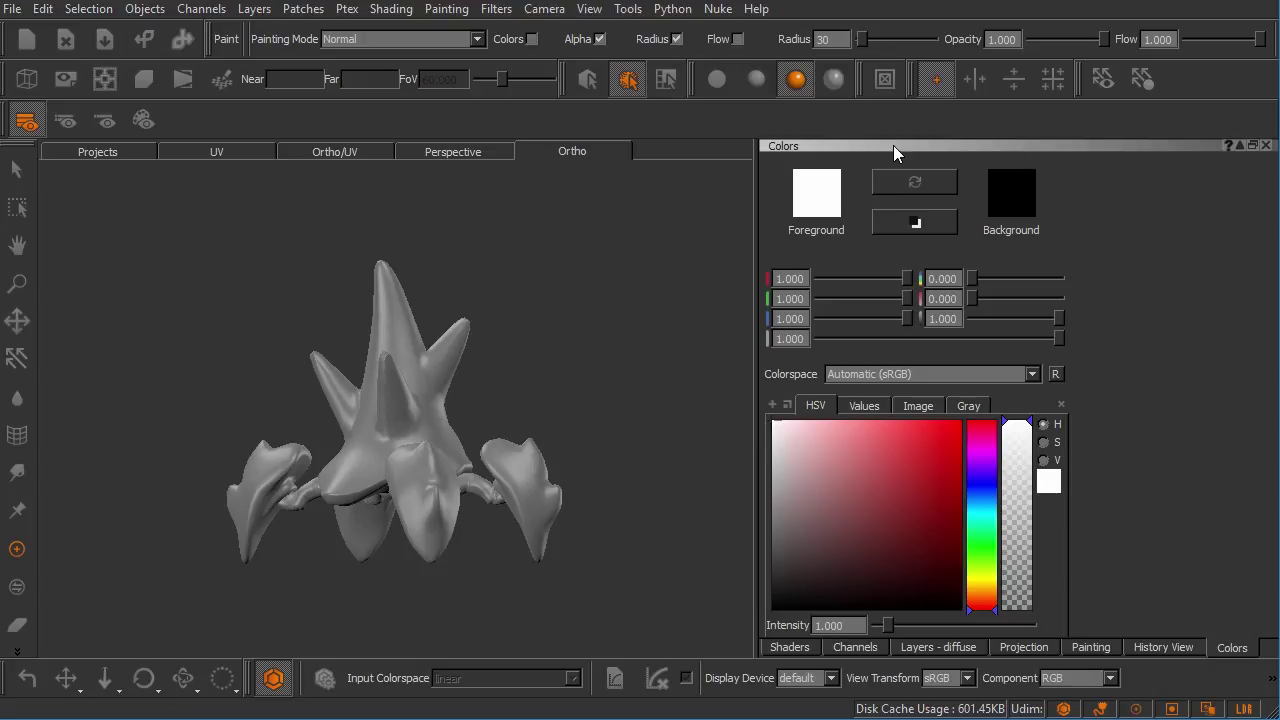
# Float the Colors palette, dock it left of the viewport, and drag the splitter to narrow History View.
pyautogui.moveTo(1039, 145)
pyautogui.mouseDown()
pyautogui.moveTo(850, 177)
pyautogui.moveTo(558, 170)
pyautogui.moveTo(459, 234)
pyautogui.moveTo(411, 220)
pyautogui.moveTo(343, 171)
pyautogui.moveTo(190, 177)
pyautogui.moveTo(79, 214)
pyautogui.mouseUp()
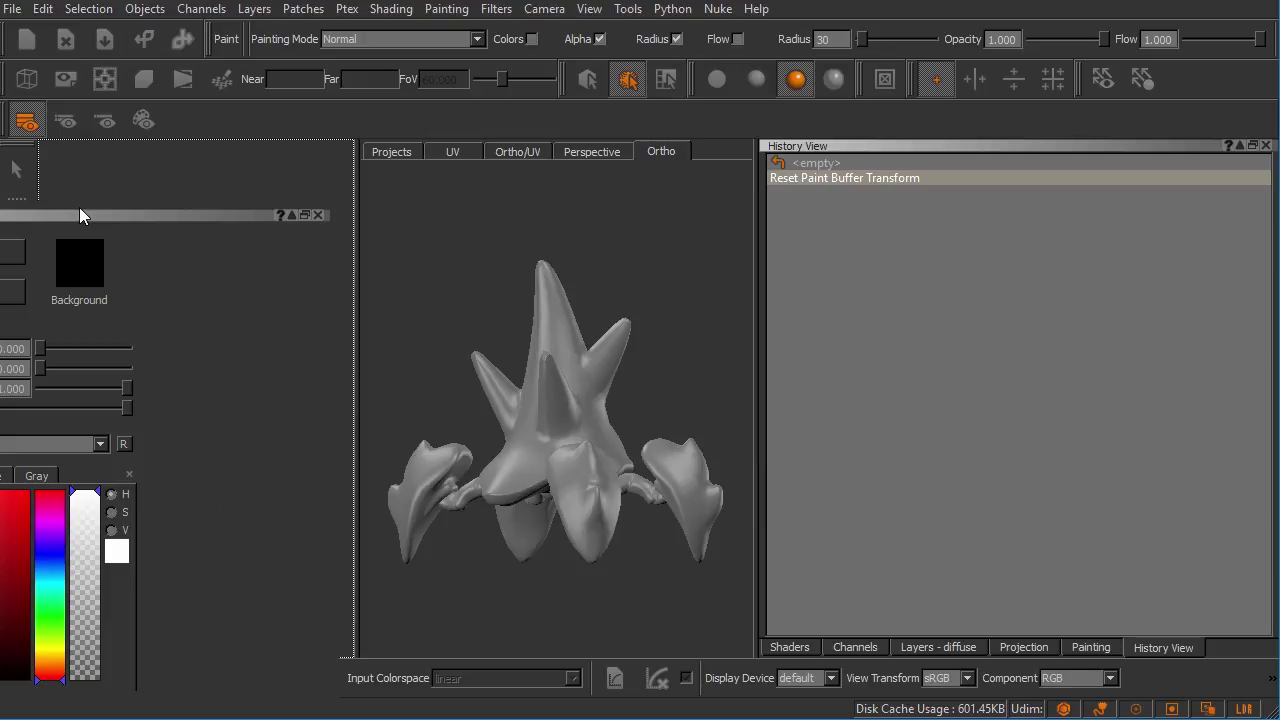
pyautogui.moveTo(79, 210); pyautogui.dragTo(79, 210)
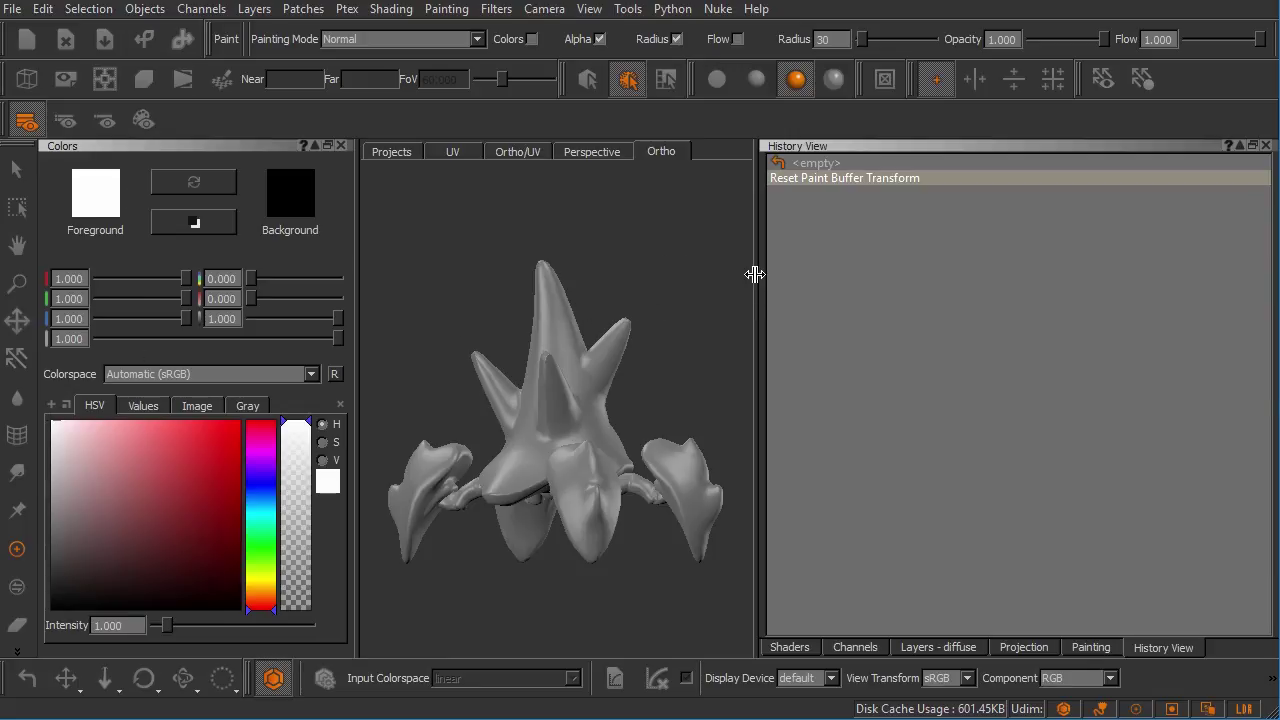
pyautogui.moveTo(755, 274); pyautogui.dragTo(982, 302)
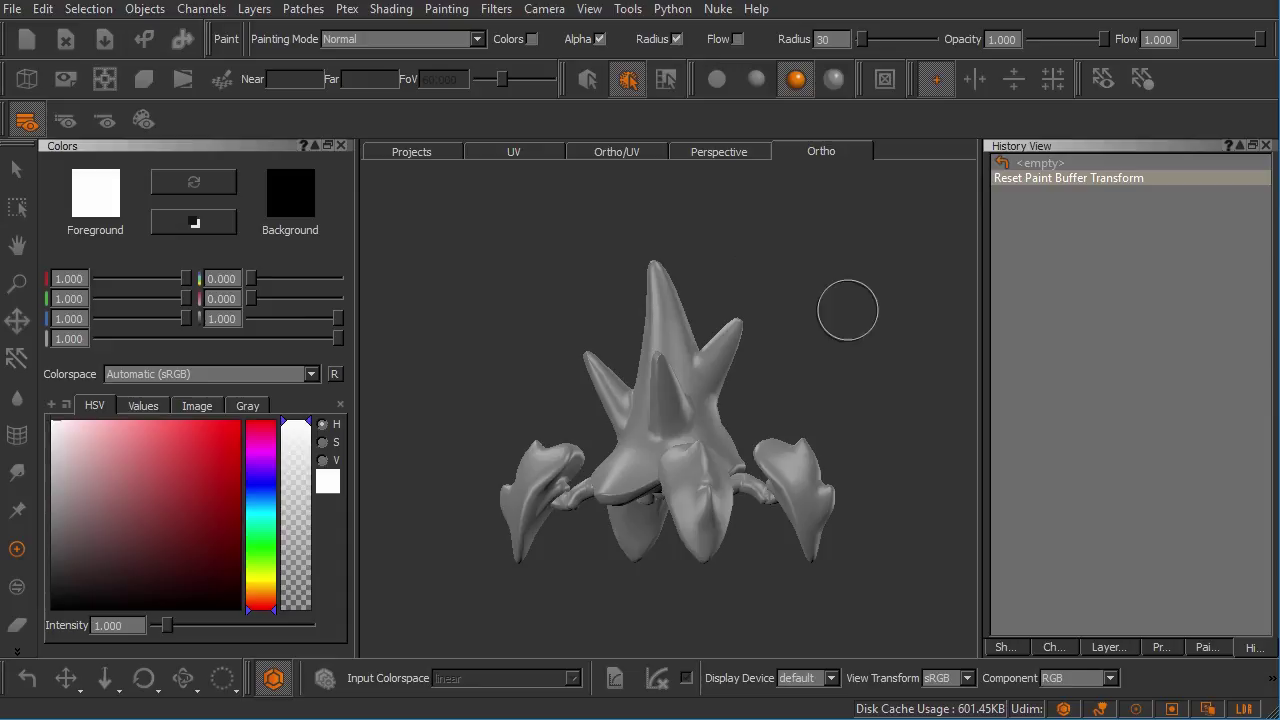
pyautogui.click(315, 147)
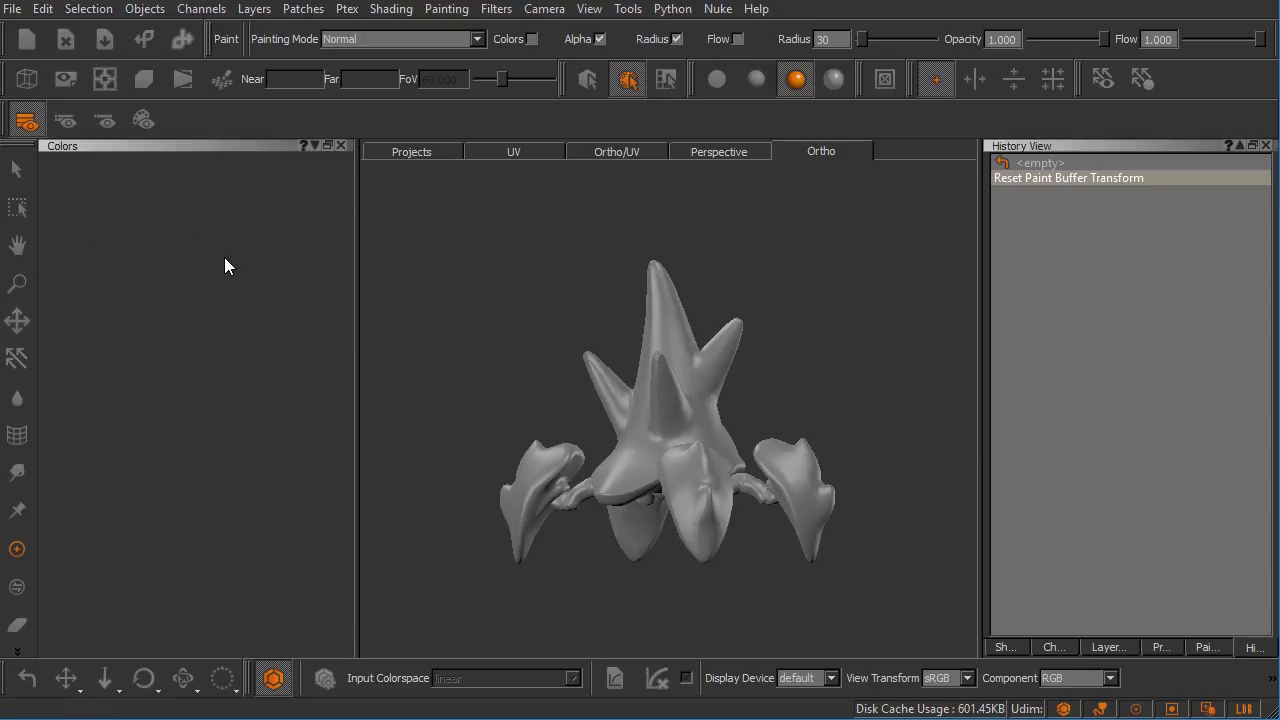
pyautogui.click(315, 145)
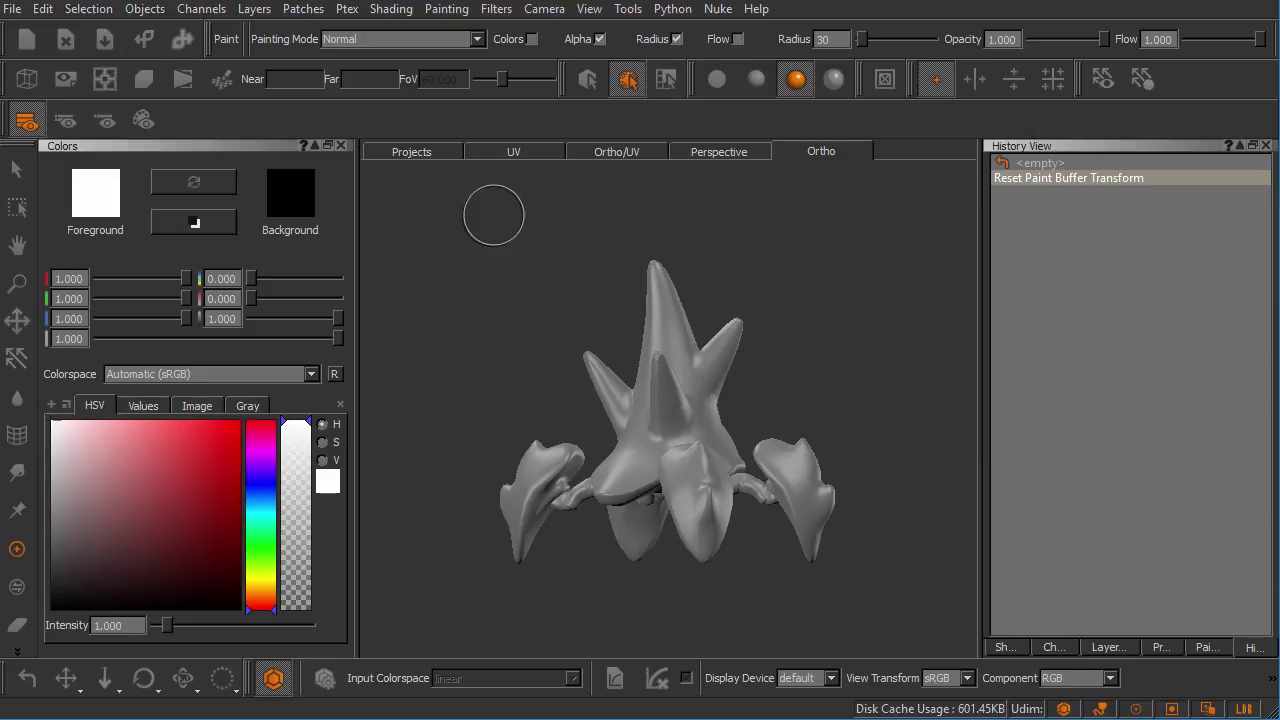
# Undock the Colors palette, drag it out as a floating window, and close it.
pyautogui.click(328, 150)
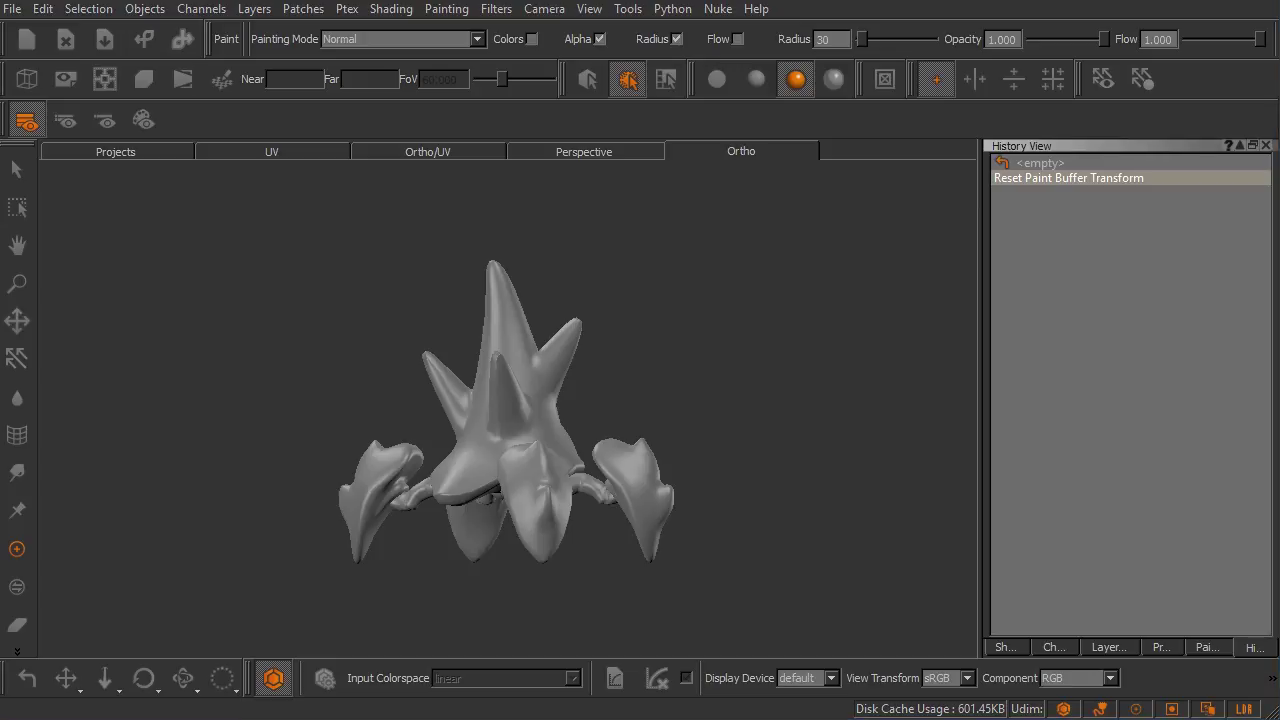
pyautogui.moveTo(190, 152); pyautogui.dragTo(462, 98)
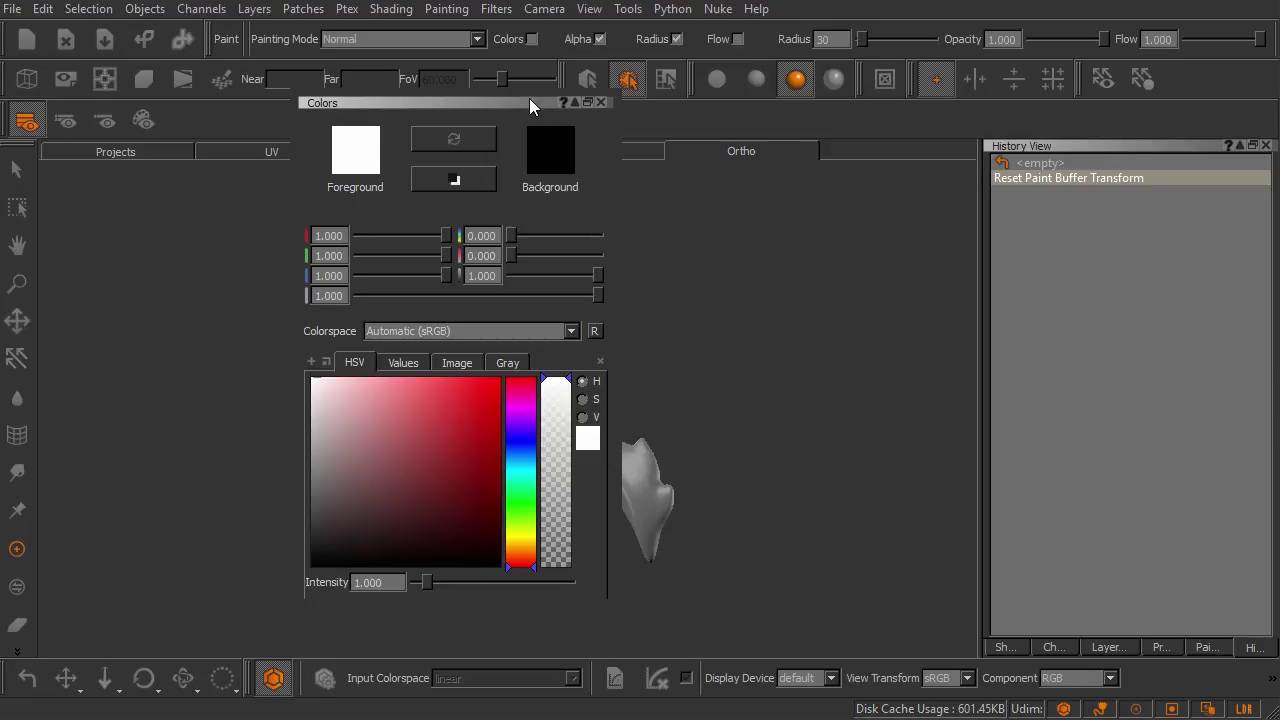
pyautogui.click(600, 102)
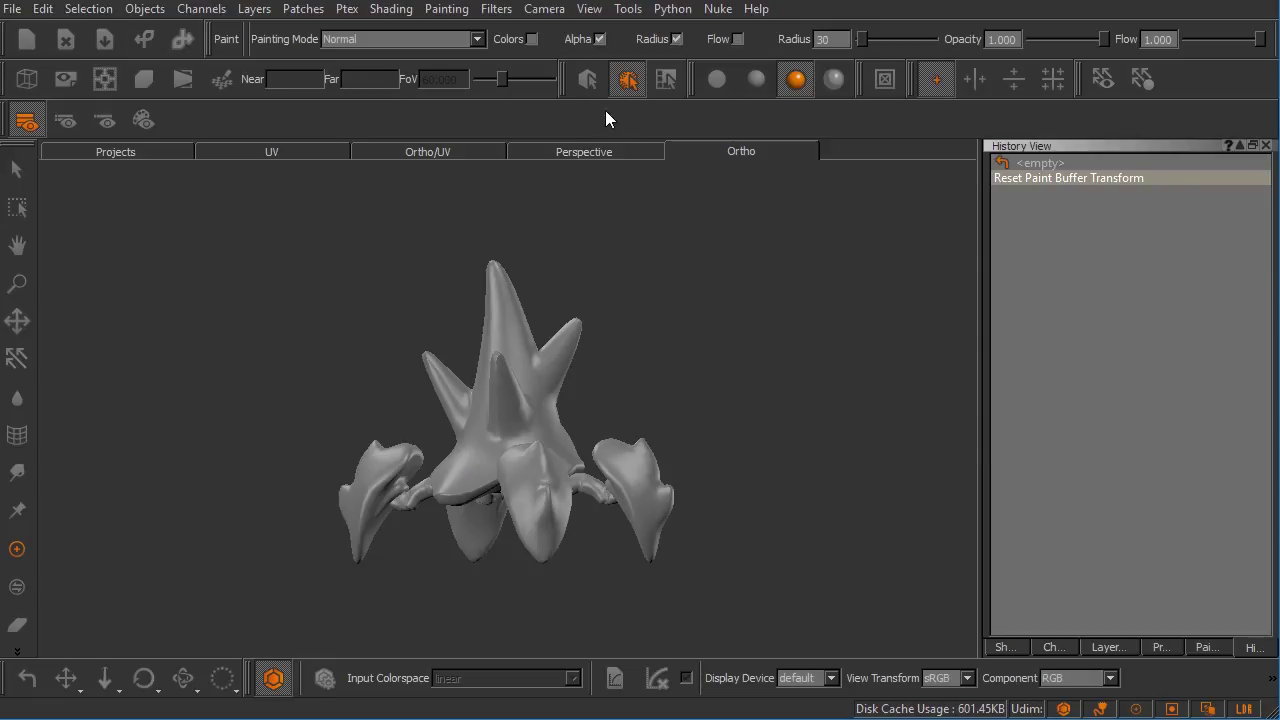
pyautogui.rightClick(604, 57)
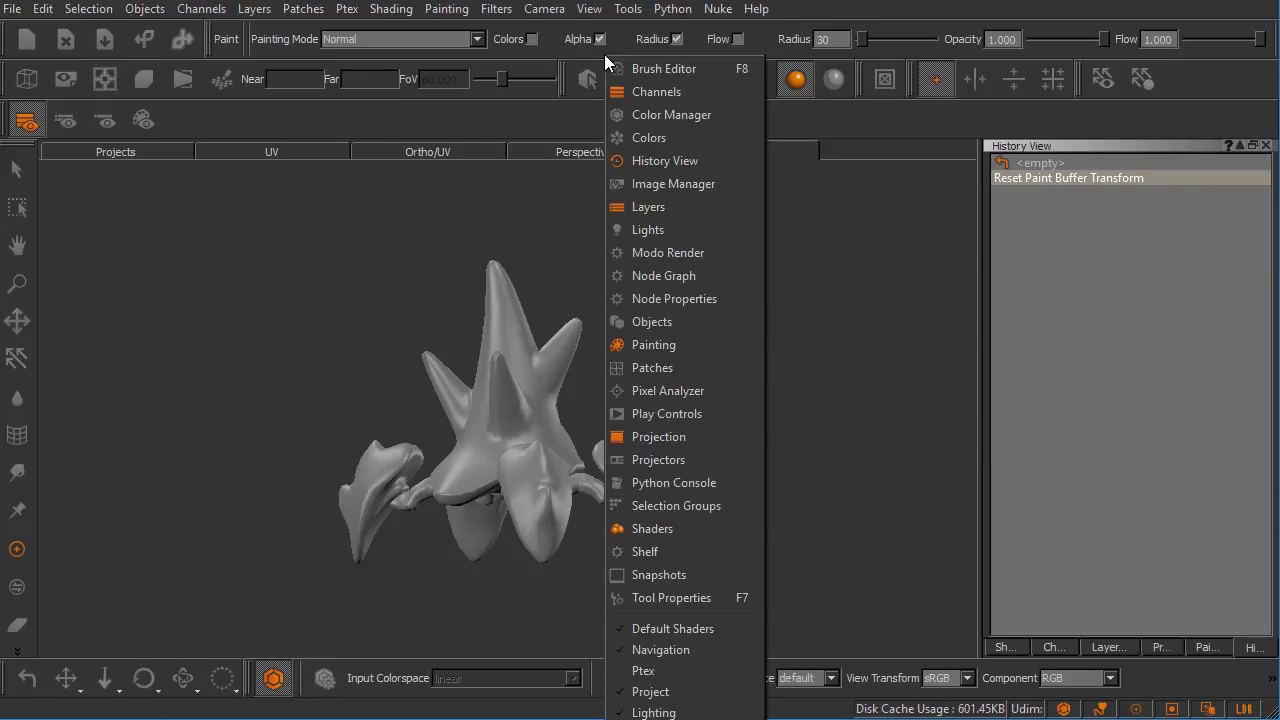
pyautogui.click(691, 139)
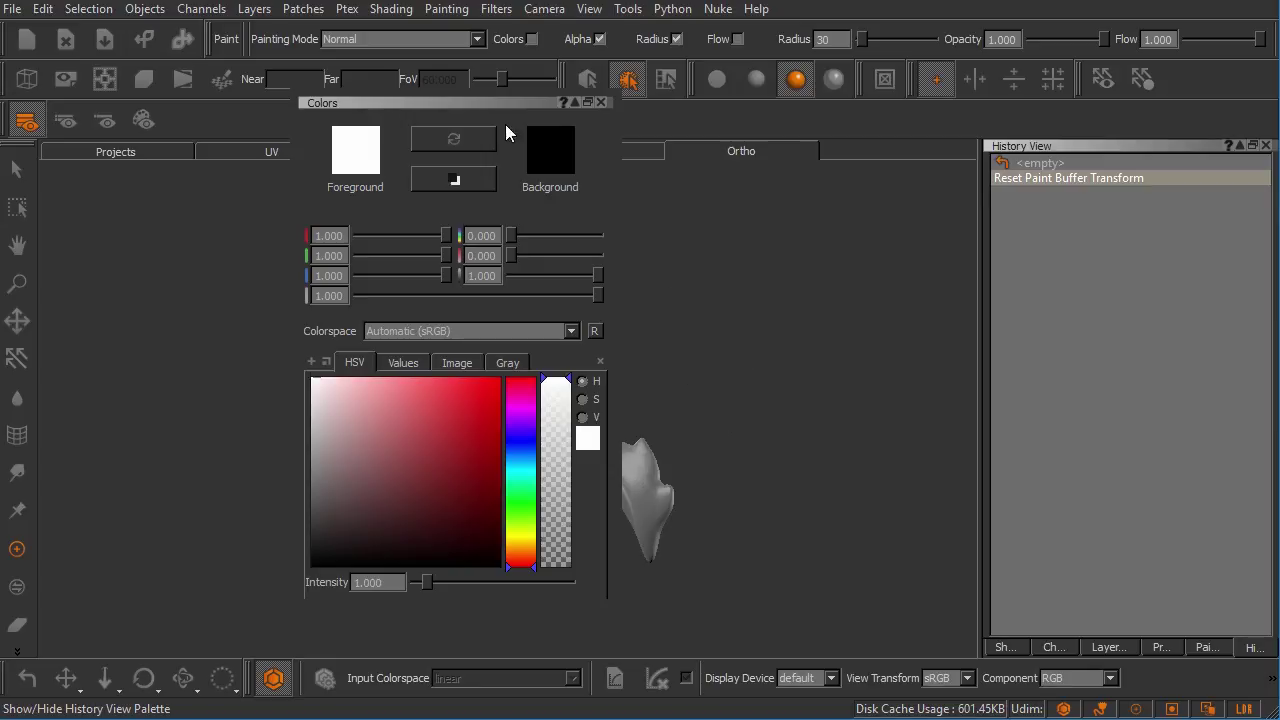
pyautogui.click(600, 103)
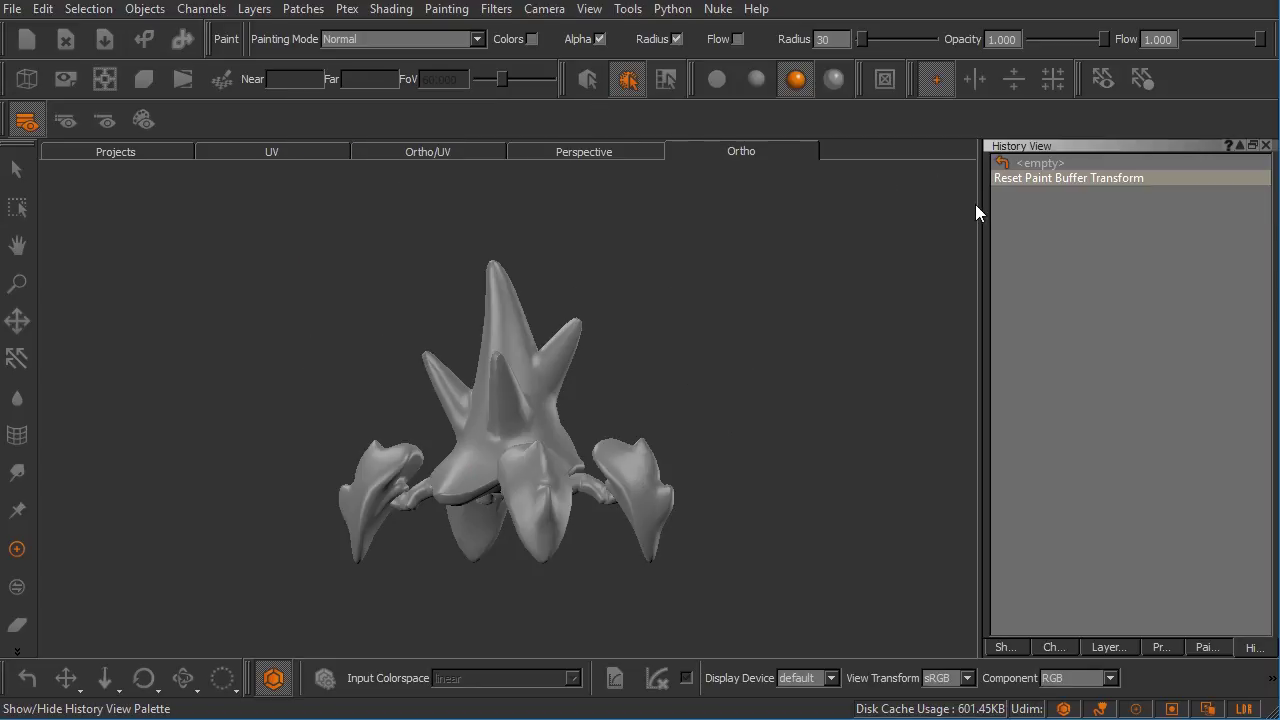
# Drag the dock splitter left, toggle palettes with Tab, and switch the dock to Shaders.
pyautogui.moveTo(976, 204); pyautogui.dragTo(844, 206)
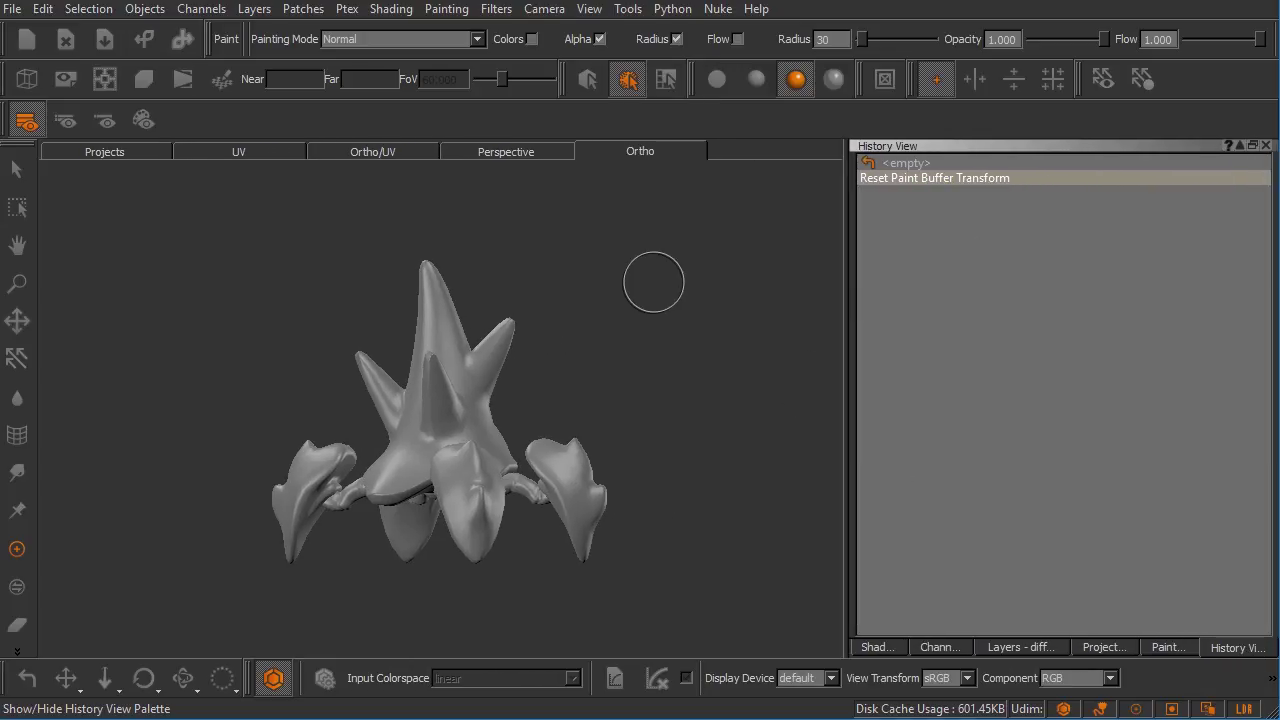
pyautogui.press('Tab')
pyautogui.click(866, 645)
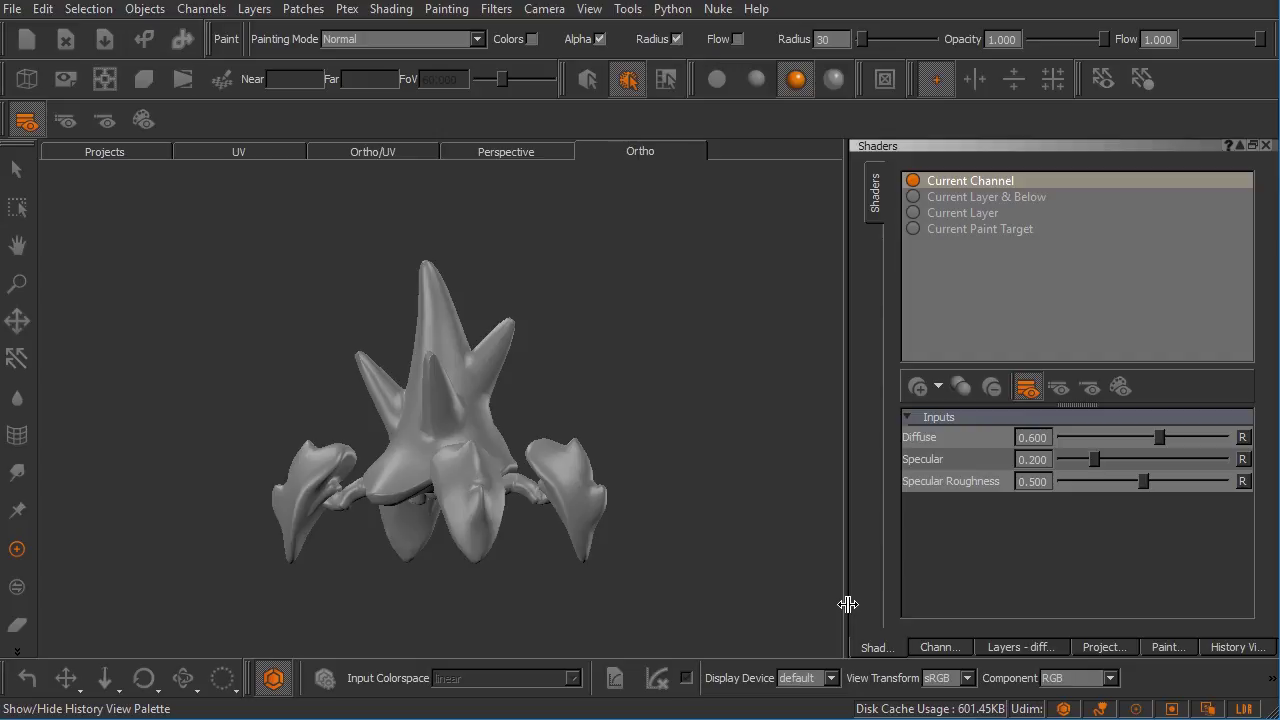
pyautogui.click(594, 12)
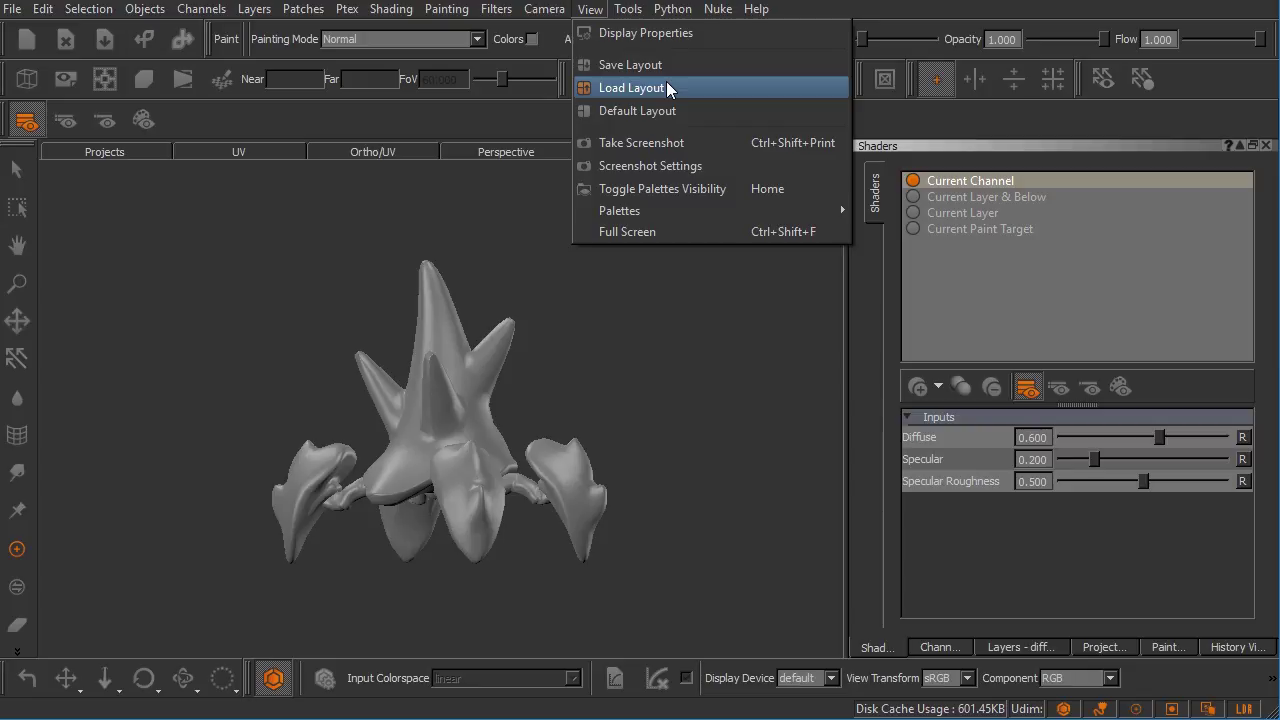
pyautogui.click(666, 87)
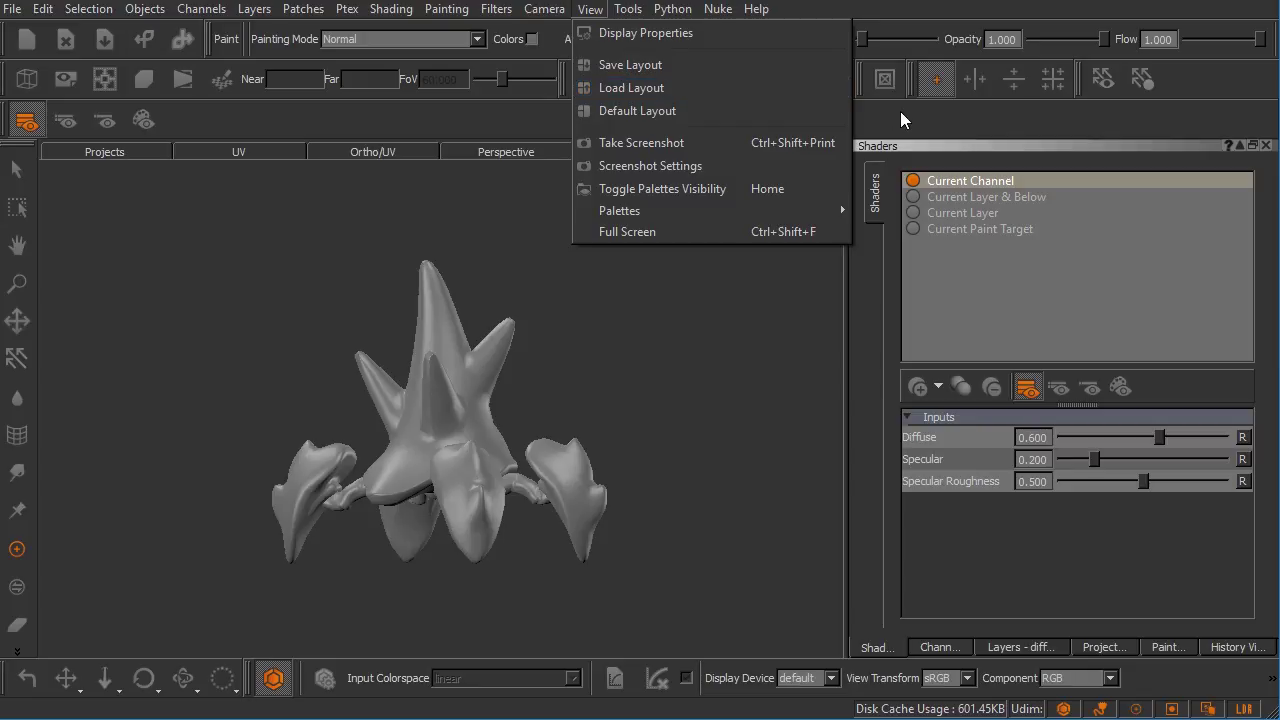